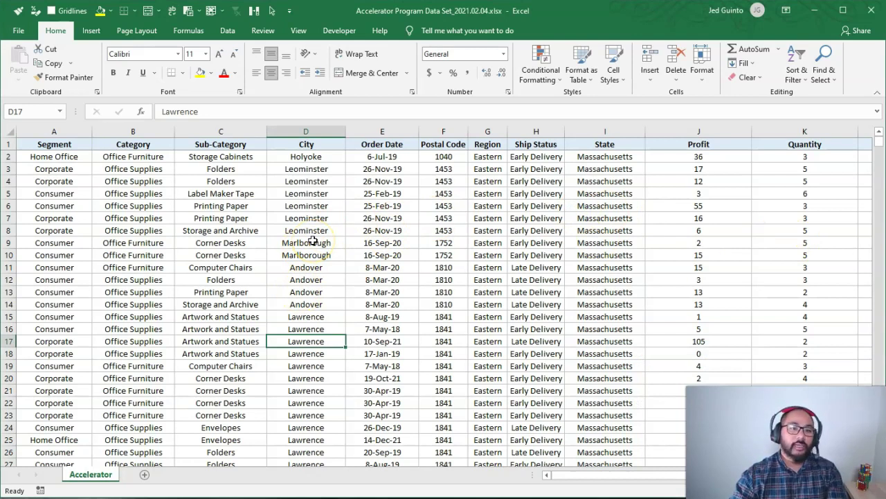
Step: Check an Order Date cell, then add filter arrows to the header row with Ctrl+Shift+L
click(391, 267)
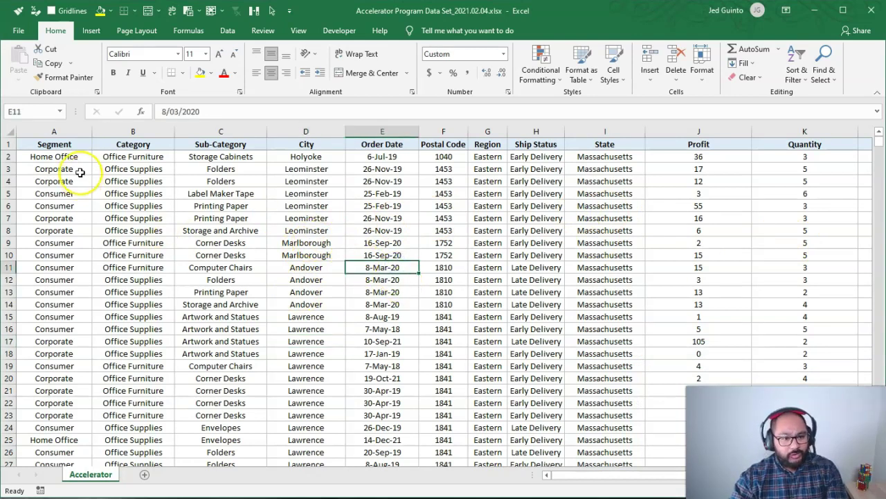
click(55, 131)
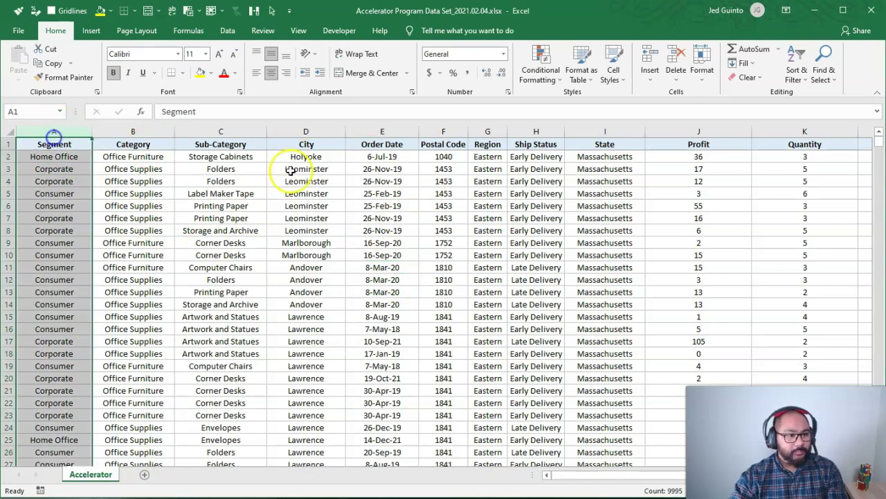
click(58, 143)
key(ctrl+shift+l)
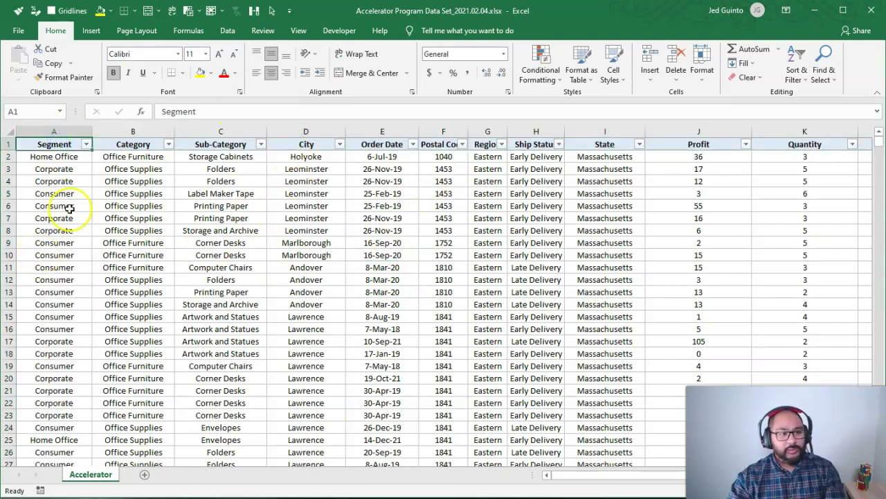
Step: Inspect the Segment, Category, Sub-Category, City and Order Date filter lists without filtering
click(86, 143)
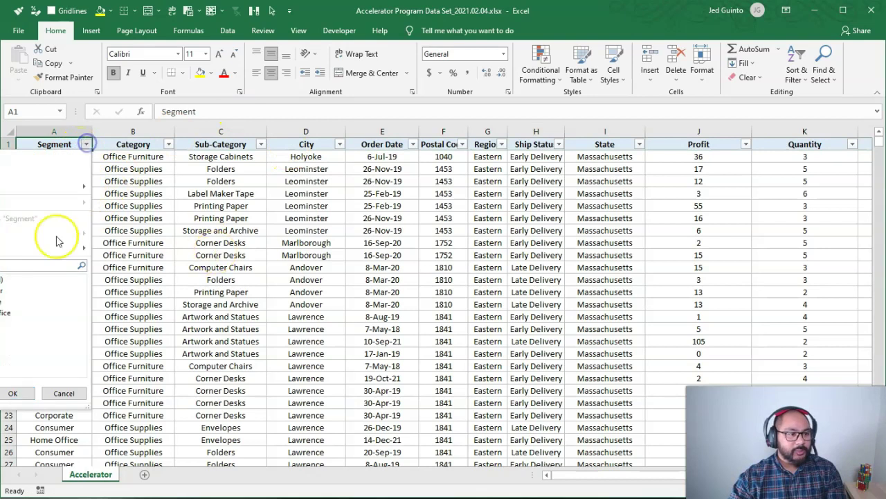
click(168, 143)
key(Escape)
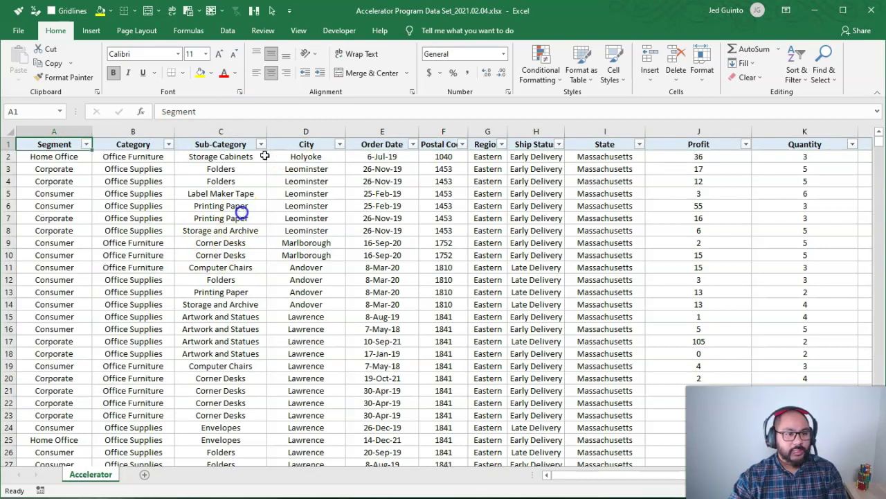
click(261, 143)
drag(252, 299, 258, 271)
key(Escape)
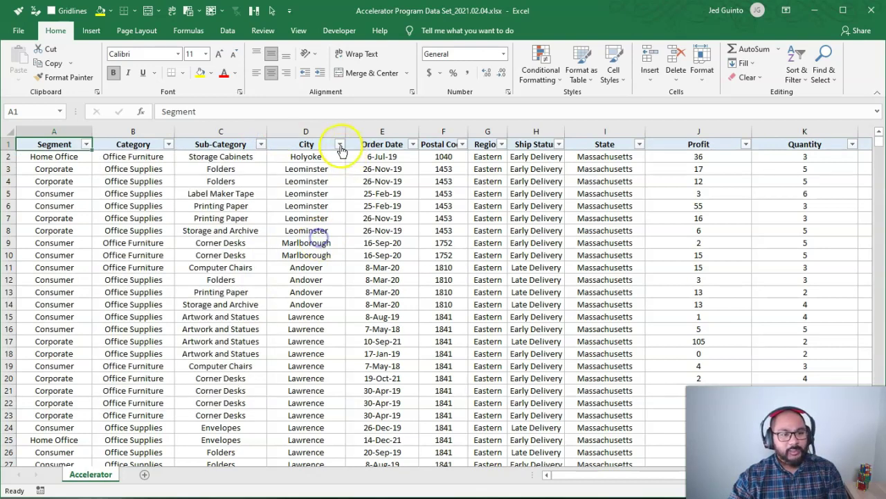
click(339, 144)
drag(331, 280, 337, 362)
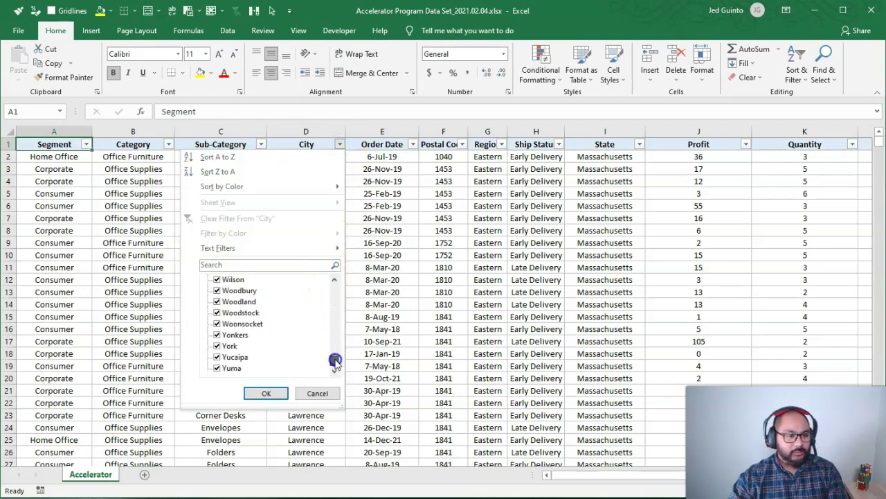
key(Escape)
click(413, 145)
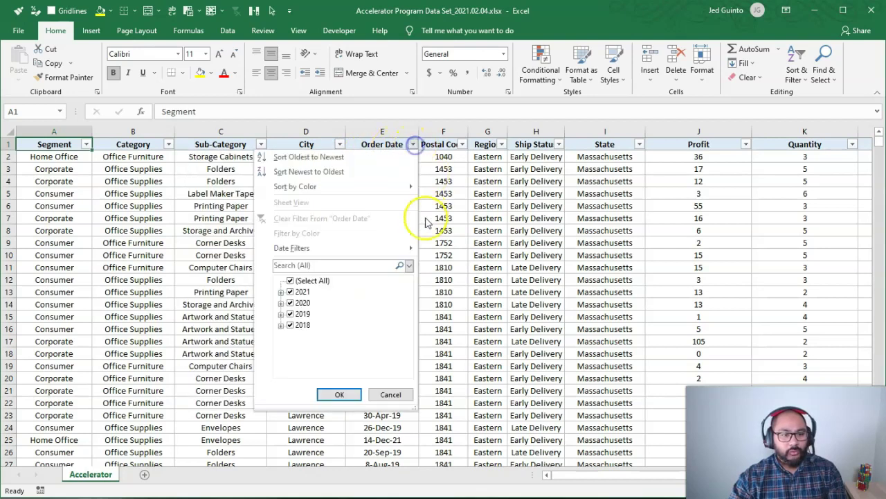
click(281, 326)
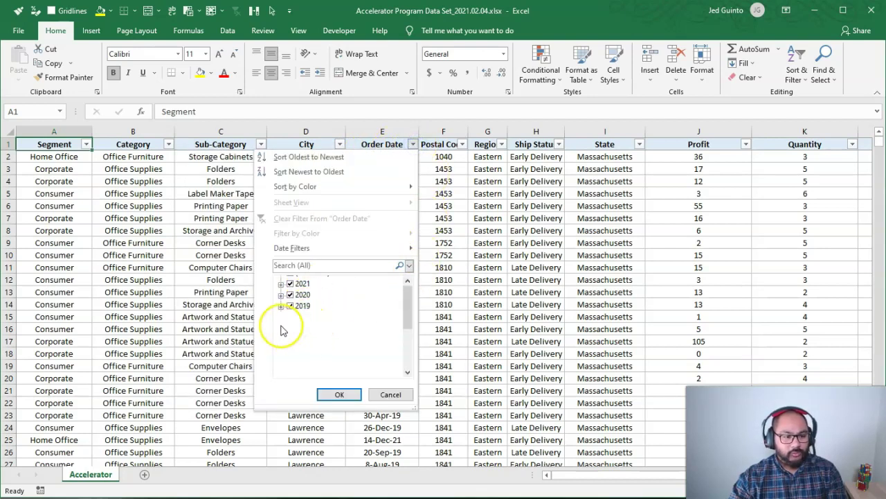
key(Escape)
Step: Inspect the Postal Code, Ship Status, State, Profit, Quantity and Sales filter lists unchanged
click(460, 145)
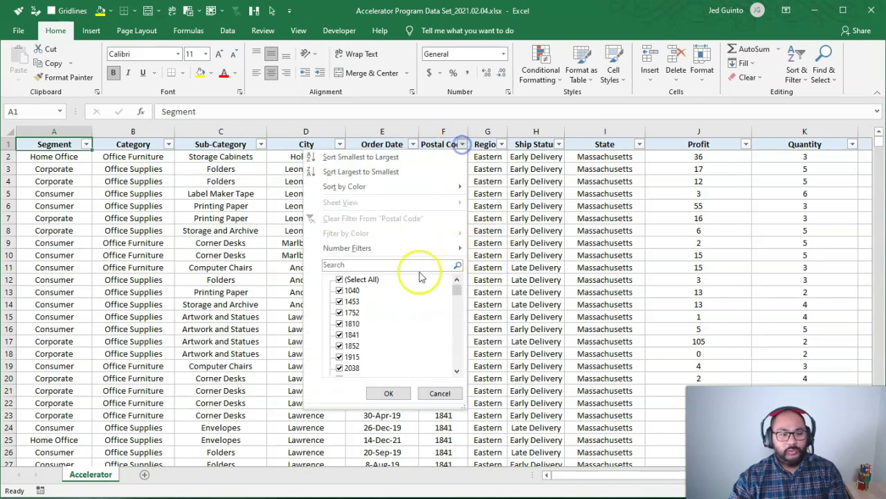
key(Escape)
click(559, 144)
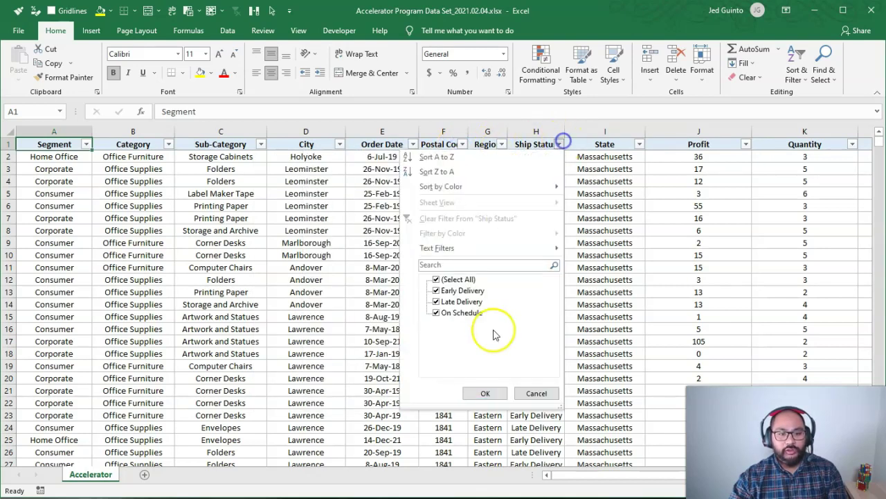
key(Escape)
click(640, 144)
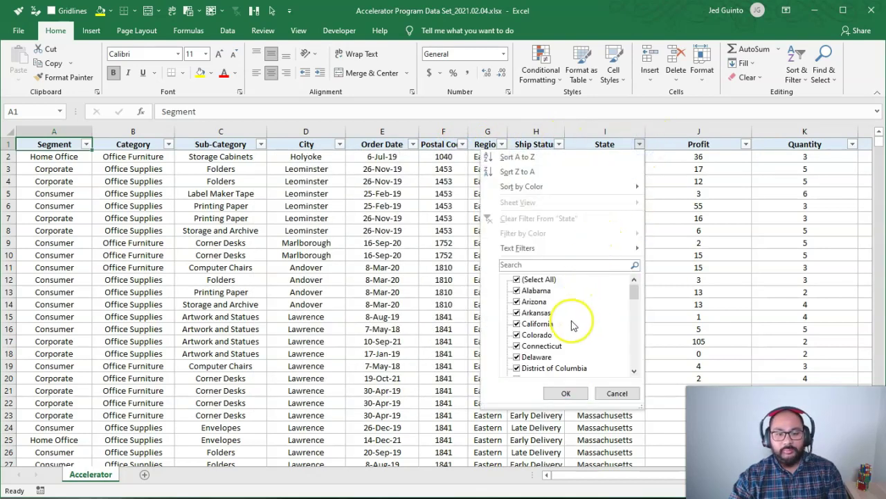
click(712, 202)
drag(610, 480, 655, 475)
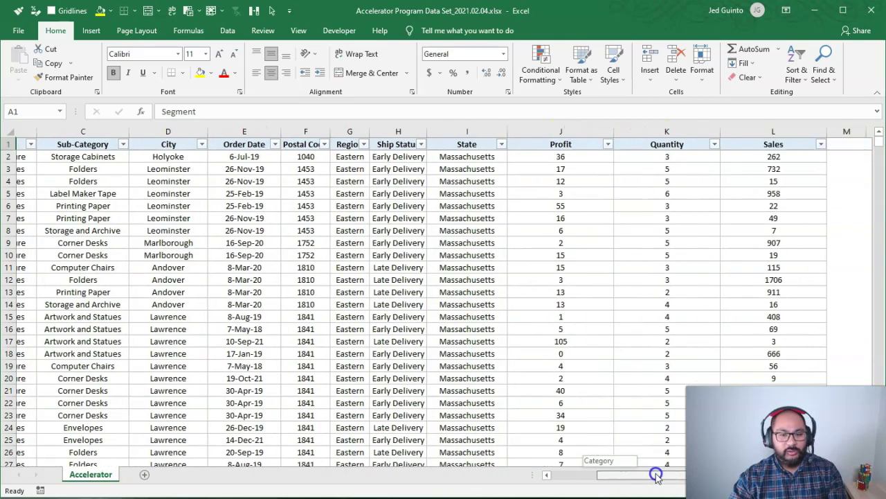
click(587, 144)
click(703, 163)
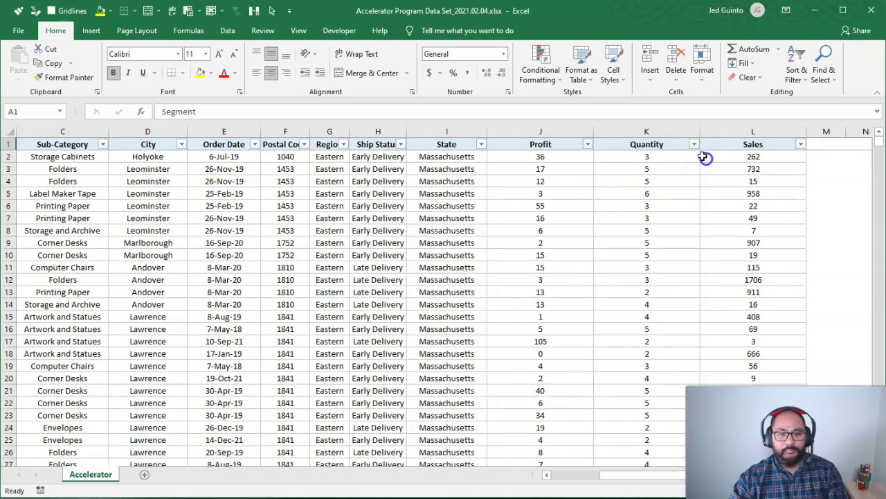
click(693, 145)
click(756, 165)
click(800, 144)
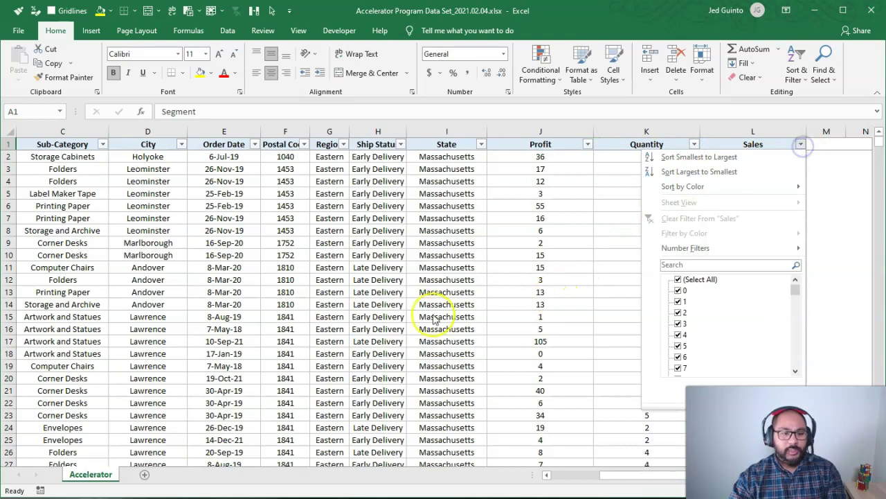
click(434, 313)
Step: Review the header row, selecting headers from Segment to Quantity and sample cells like Leominster
click(584, 478)
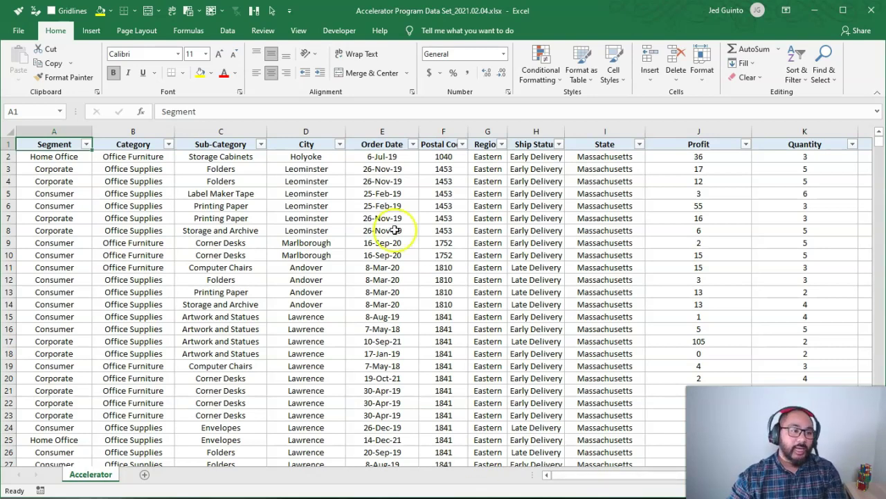
drag(54, 144, 516, 144)
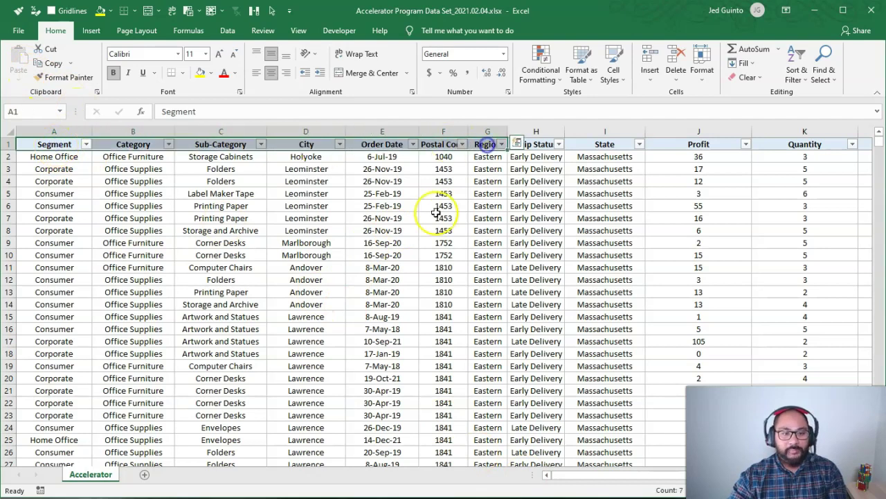
click(443, 218)
click(439, 144)
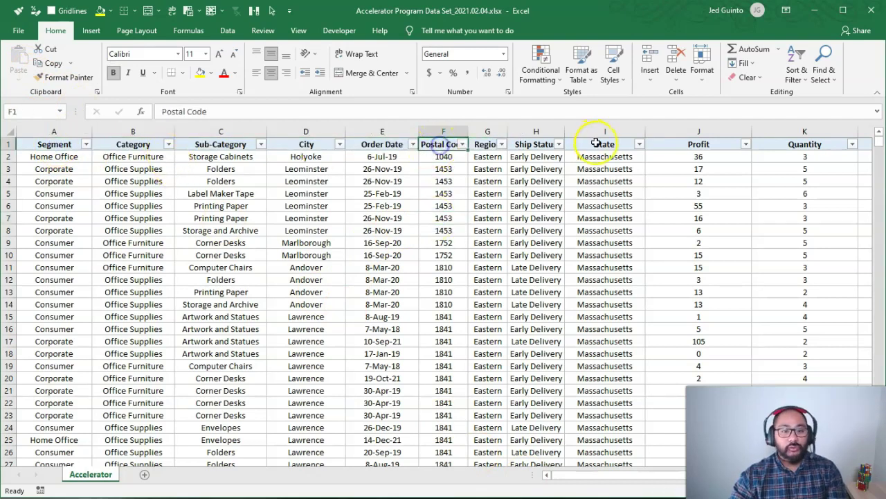
click(597, 144)
click(297, 142)
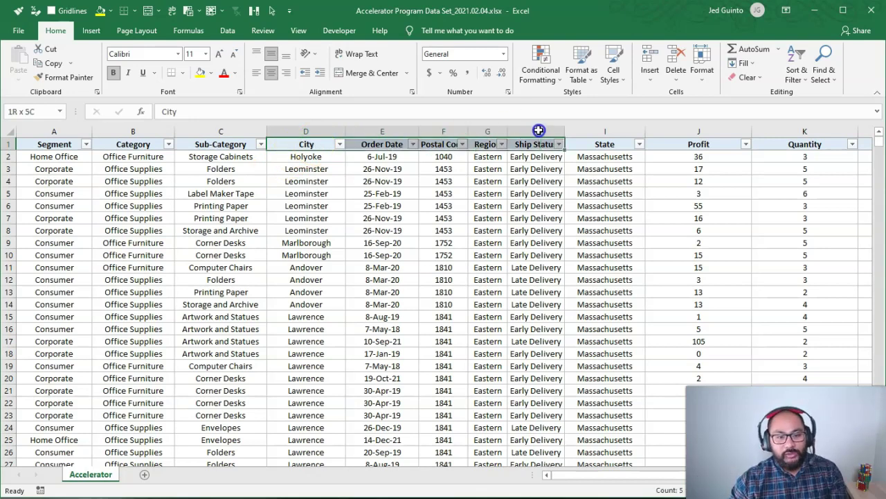
click(590, 189)
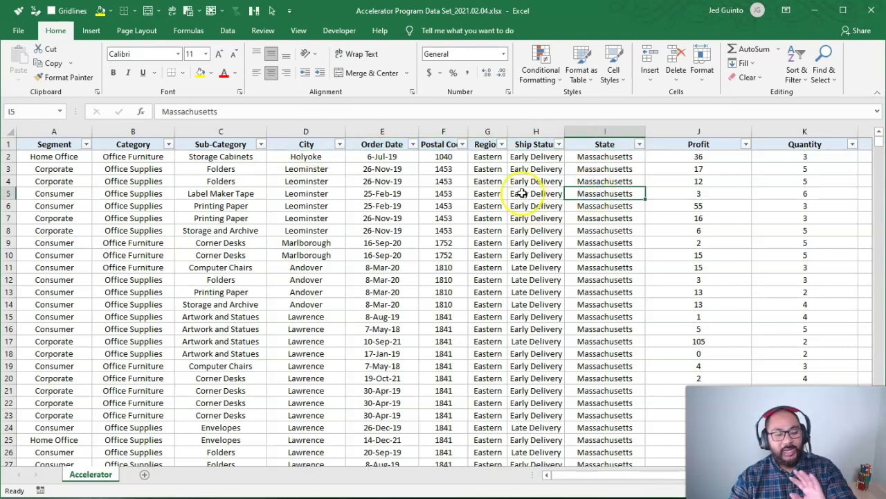
click(343, 228)
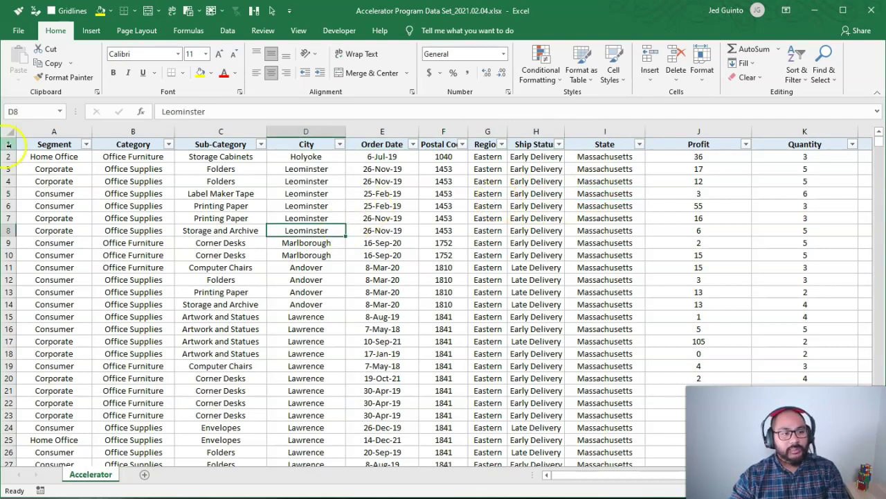
drag(62, 144, 779, 114)
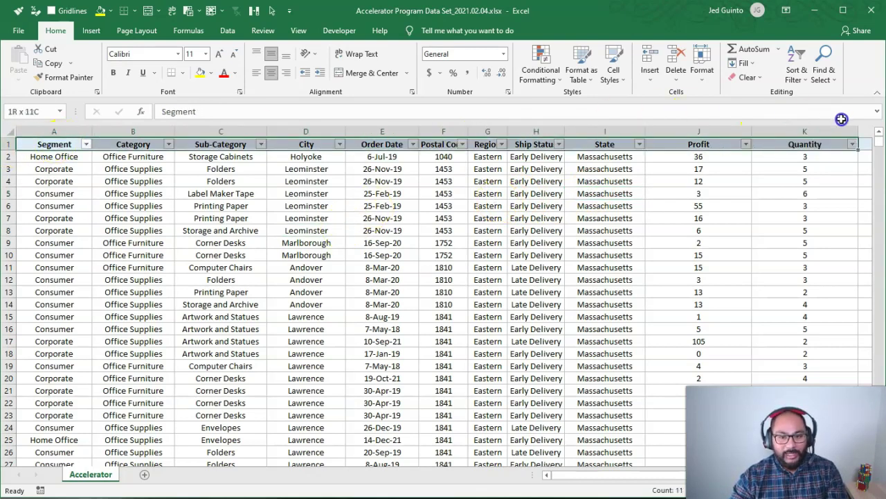
drag(842, 119, 51, 119)
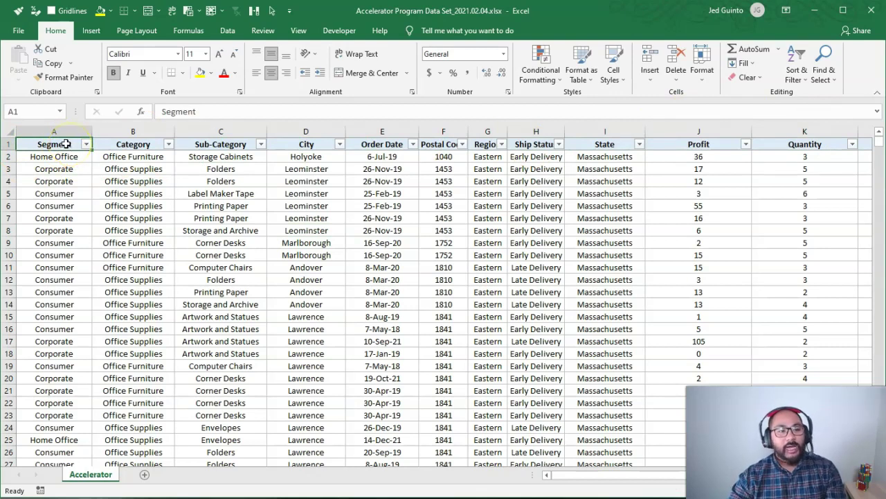
Step: Insert three blank rows above the headers, delete them again, and save the workbook
click(9, 144)
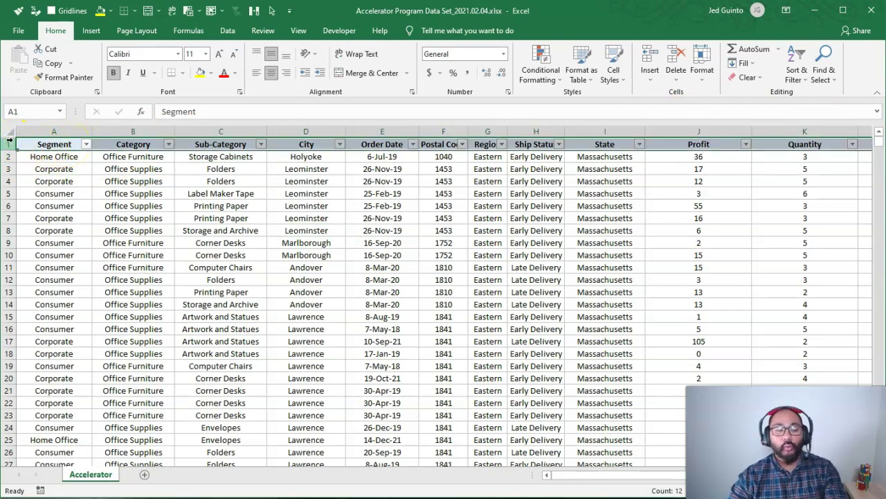
key(ctrl+shift+plus)
key(ctrl+shift+plus)
key(ctrl+shift+plus)
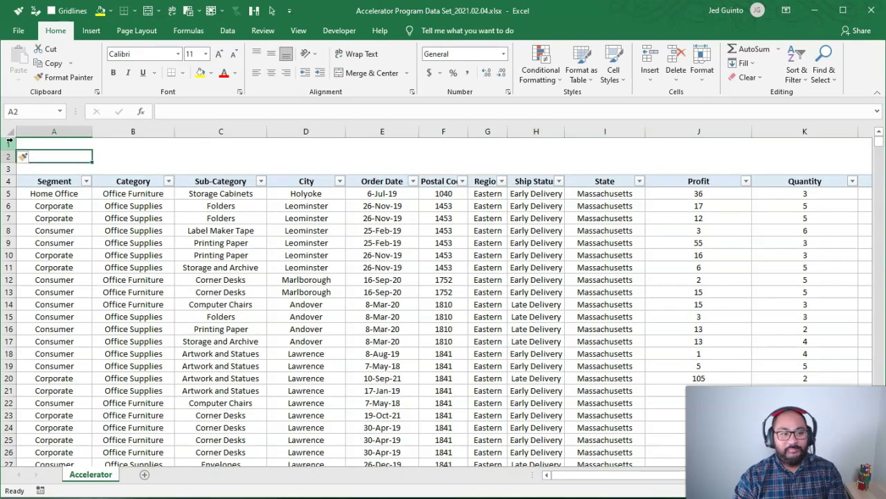
drag(42, 156, 9, 140)
key(shift+space)
key(ctrl+minus)
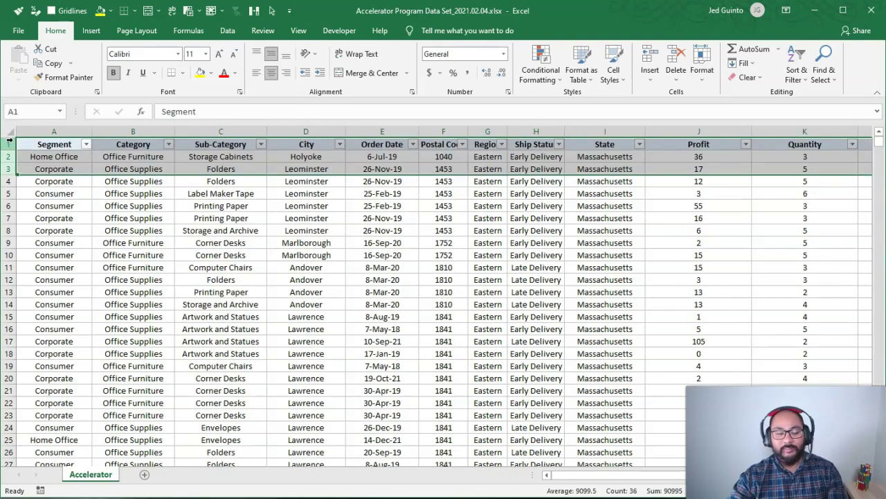
click(184, 282)
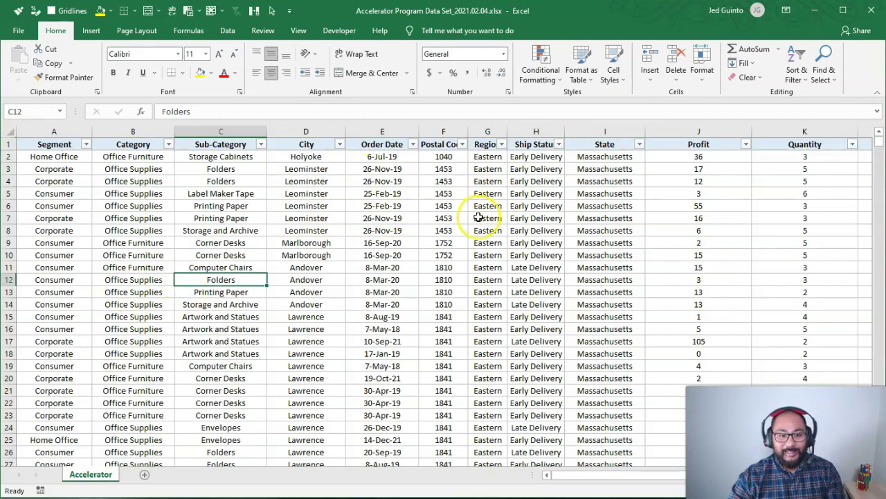
key(ctrl+s)
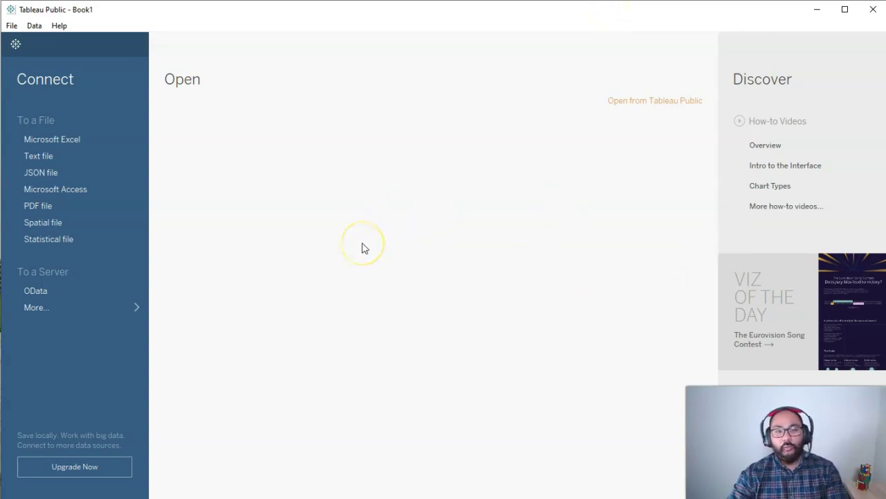
Step: Connect to Accelerator Program Data Set_2021.02.04.xlsx as a Microsoft Excel file source
click(91, 139)
click(77, 141)
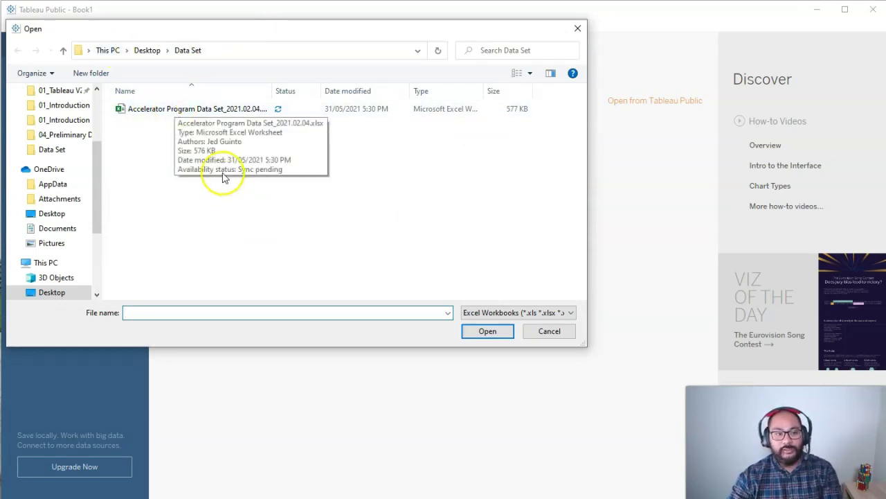
drag(273, 93, 329, 93)
click(220, 109)
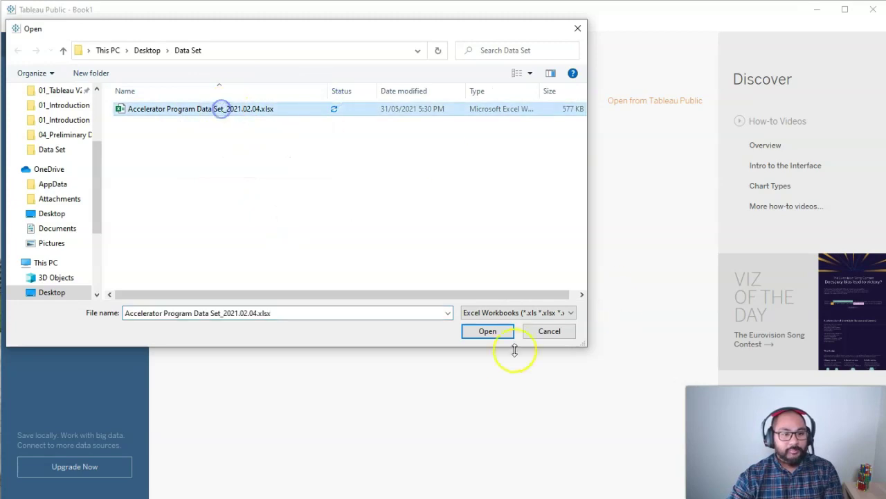
click(487, 331)
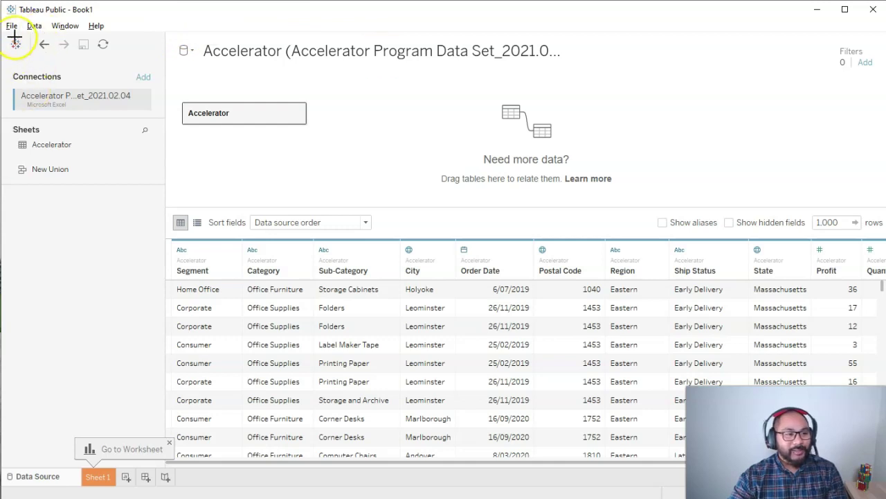
Step: Mark up the data source page with annotations over the left pane's sheet list
mouse_move(171, 28)
mouse_down()
mouse_move(45, 28)
mouse_move(16, 63)
mouse_move(11, 421)
mouse_move(104, 486)
mouse_move(176, 286)
mouse_move(150, 27)
mouse_up()
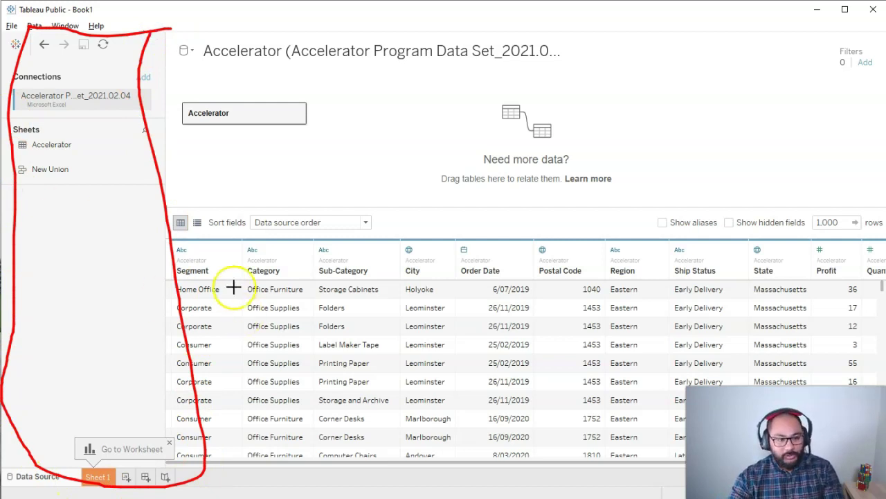
click(255, 272)
mouse_move(157, 90)
mouse_down()
mouse_move(27, 81)
mouse_move(8, 105)
mouse_move(159, 100)
mouse_up()
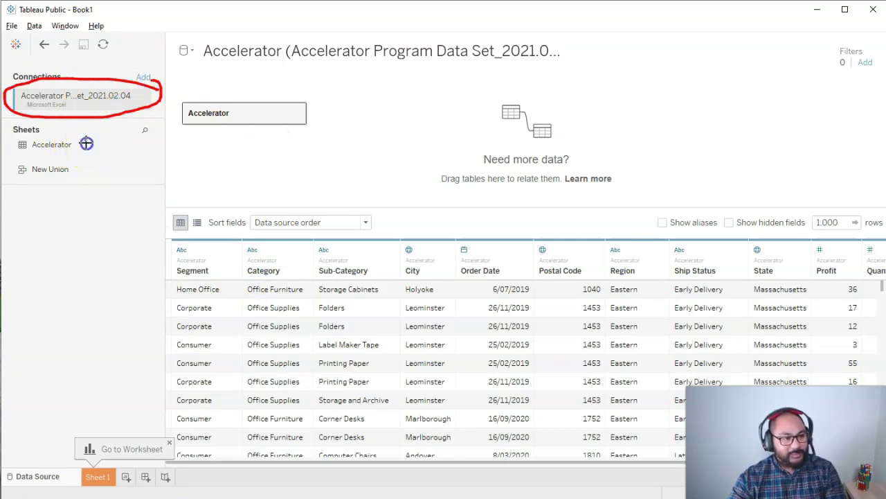
drag(24, 134, 83, 144)
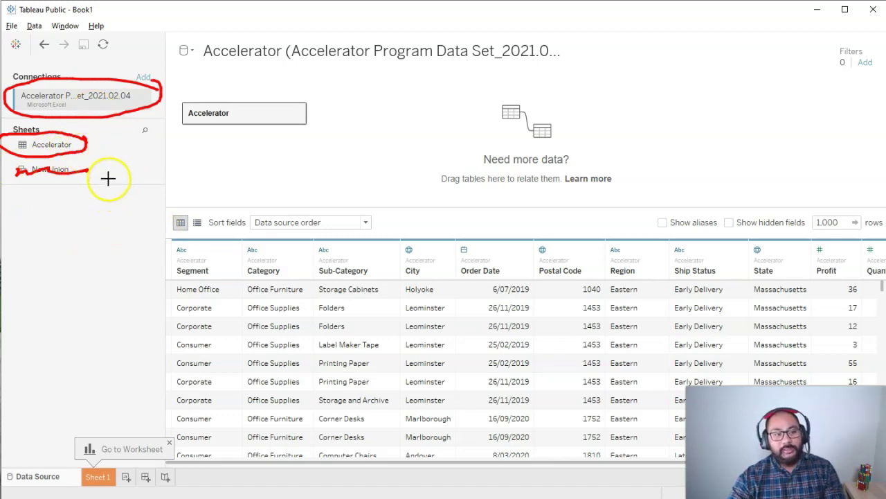
drag(34, 164, 113, 166)
drag(32, 187, 90, 194)
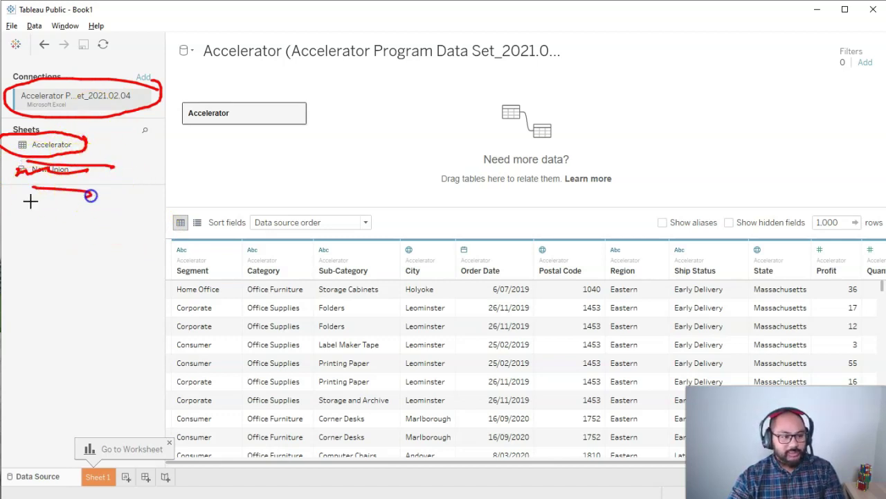
drag(31, 202, 103, 216)
drag(28, 243, 83, 254)
drag(40, 300, 85, 300)
drag(36, 319, 75, 317)
drag(14, 348, 101, 341)
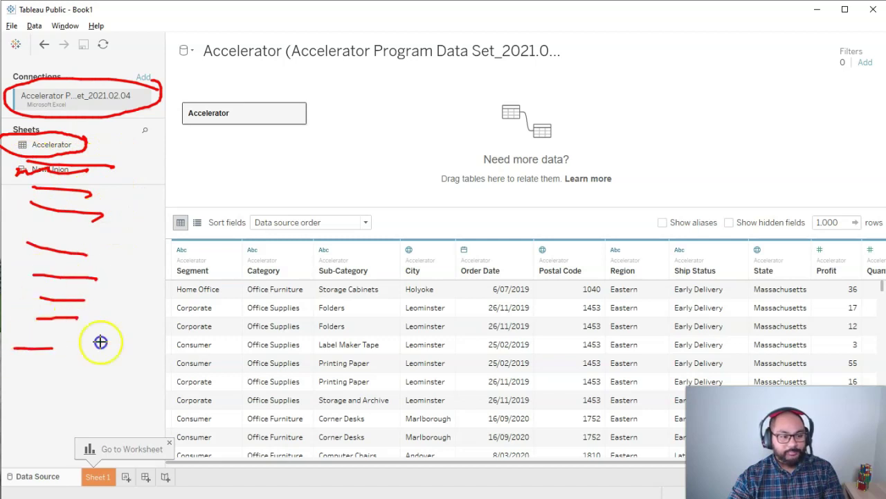
key(e)
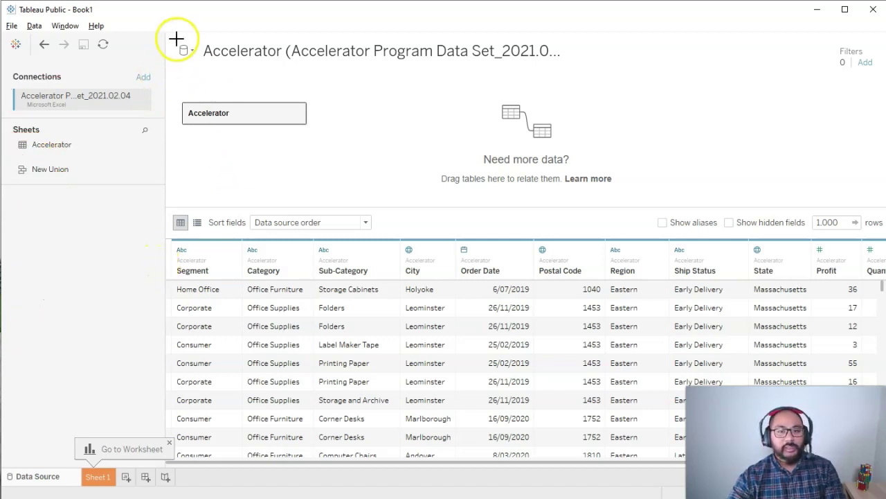
Step: Clear the annotations and drag the Accelerator table off the canvas into the left pane
drag(167, 33, 178, 152)
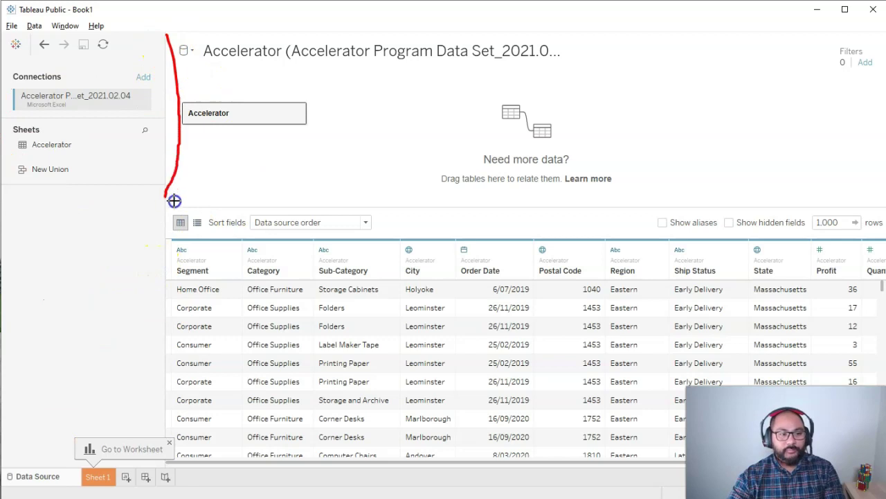
mouse_move(175, 201)
mouse_down()
mouse_move(832, 208)
mouse_move(878, 104)
mouse_move(879, 53)
mouse_move(843, 37)
mouse_move(490, 25)
mouse_move(278, 46)
mouse_move(180, 42)
mouse_up()
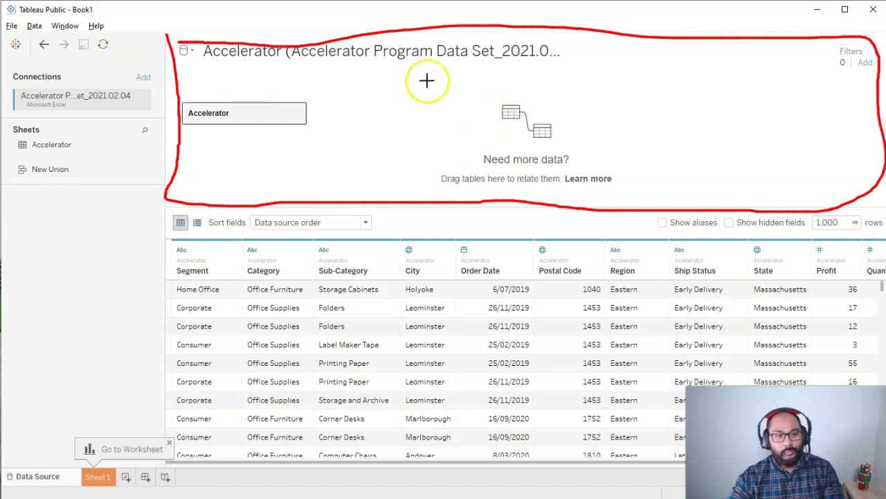
drag(71, 74, 141, 70)
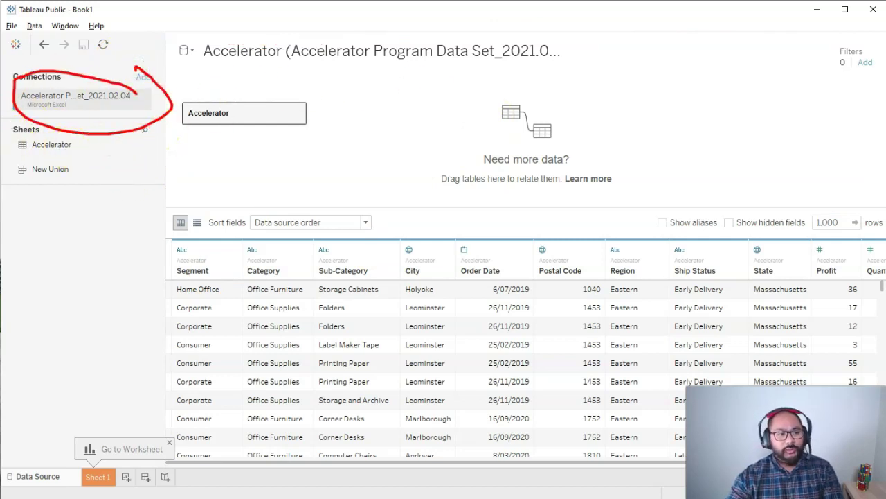
click(158, 128)
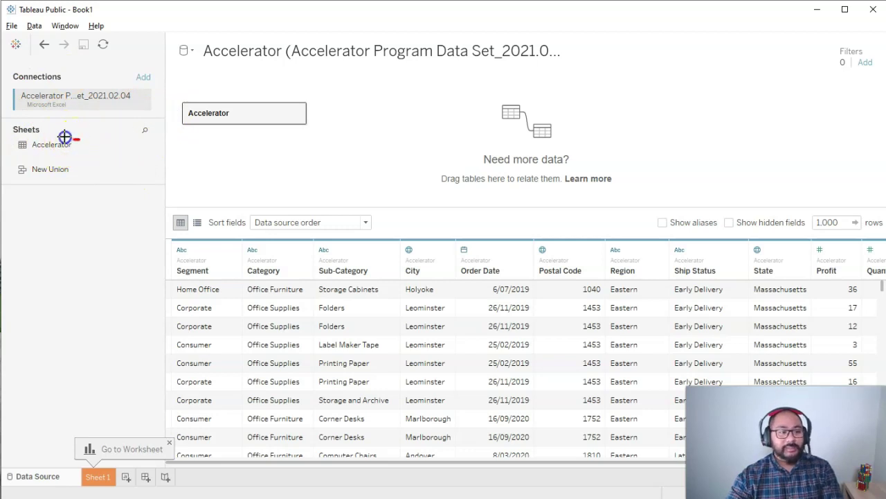
key(e)
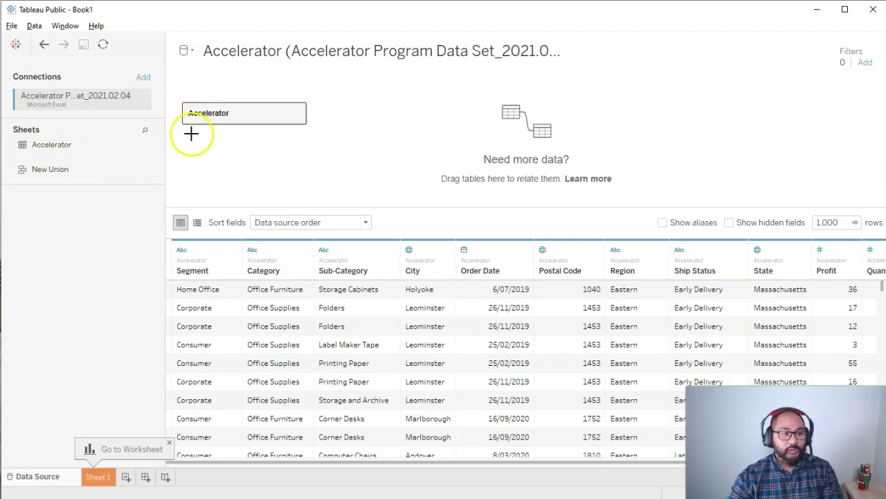
key(Escape)
drag(282, 114, 115, 271)
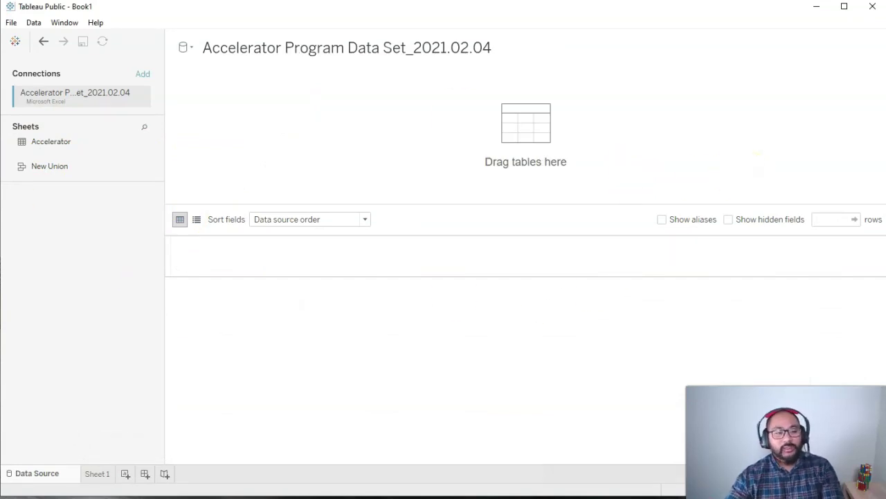
Step: Put the Accelerator sheet back on the canvas and briefly mark the grid's Segment column and header
click(63, 142)
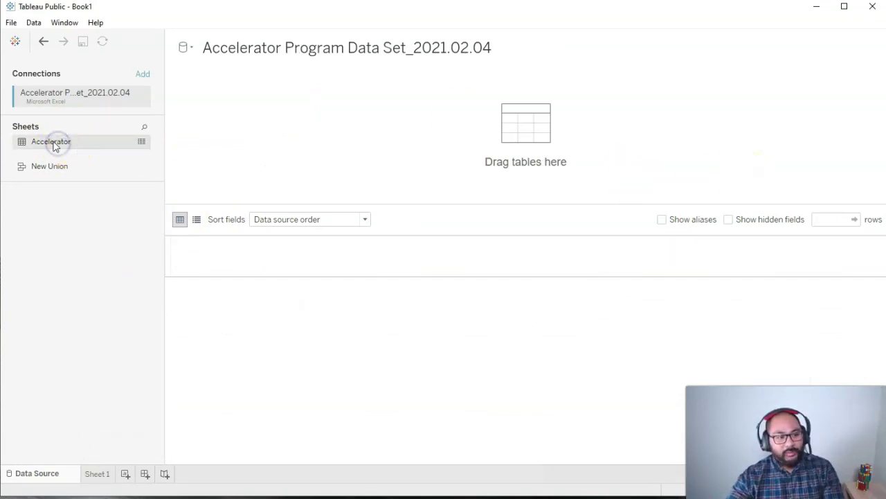
drag(55, 146, 302, 126)
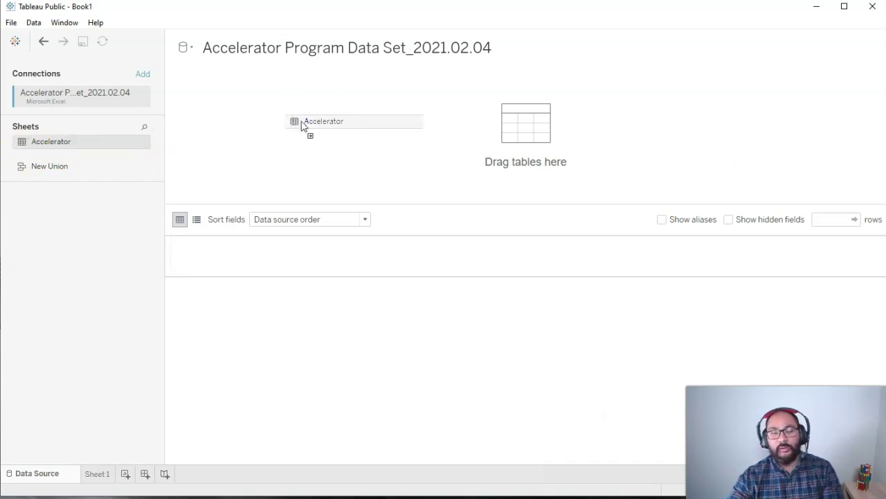
drag(302, 126, 300, 120)
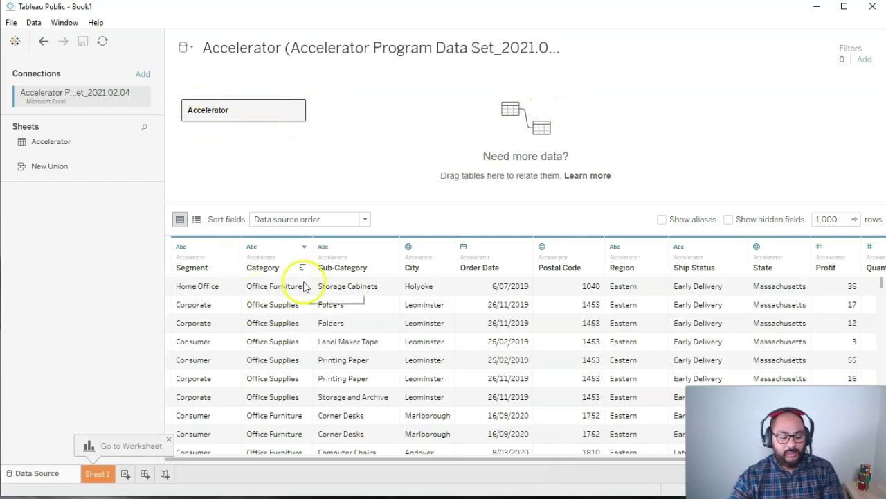
drag(172, 234, 175, 359)
mouse_move(169, 252)
mouse_down()
mouse_move(472, 231)
mouse_move(869, 232)
mouse_up()
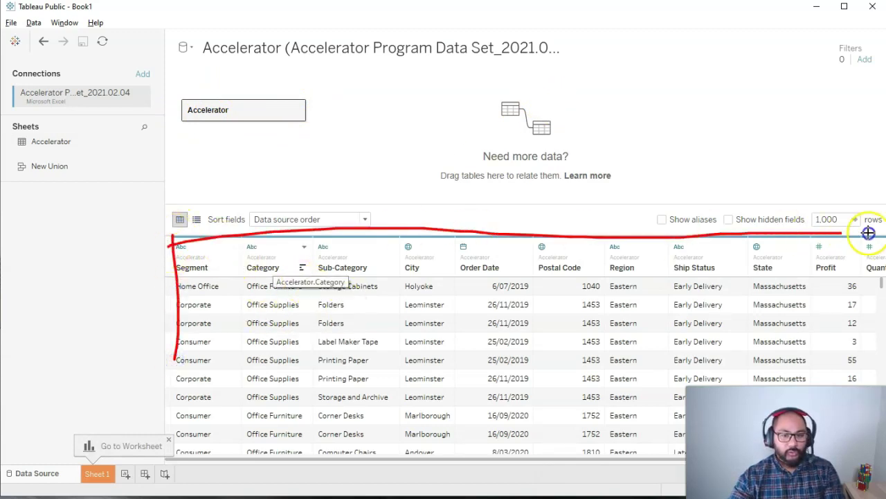
key(Escape)
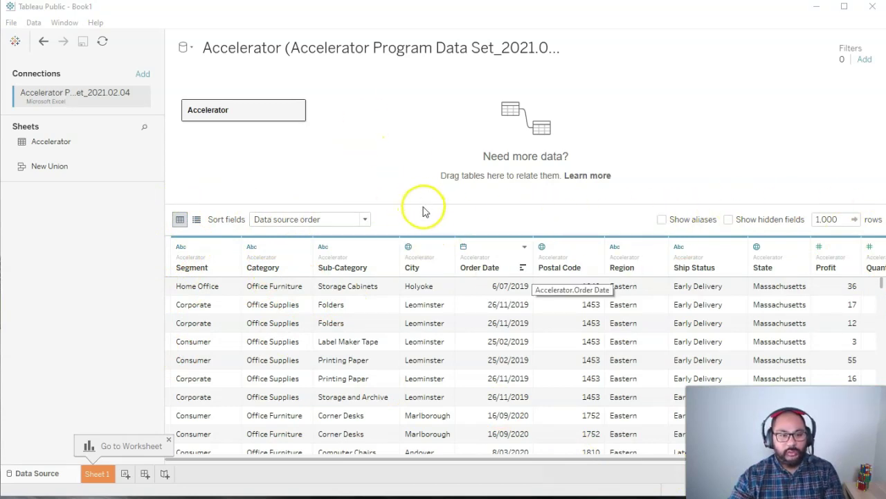
Step: Drag the splitter upward to enlarge the data grid, then browse its rows including Corner Desks
drag(421, 203, 422, 141)
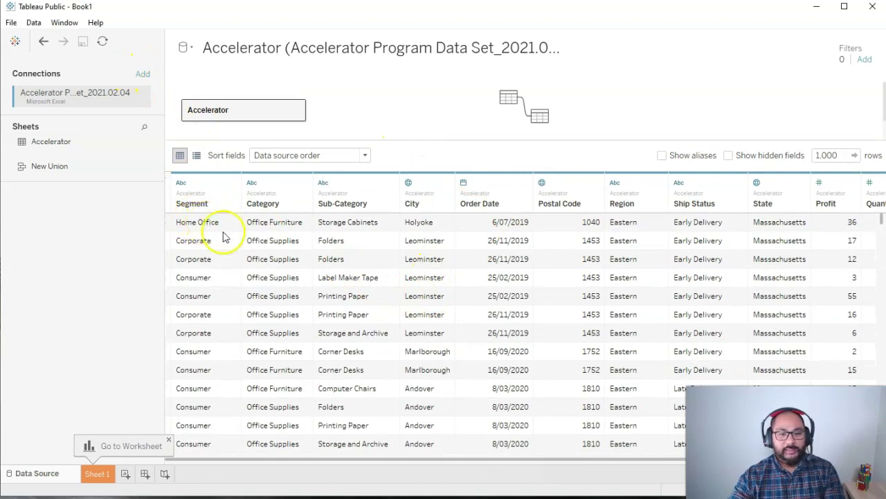
drag(206, 229, 206, 291)
click(322, 350)
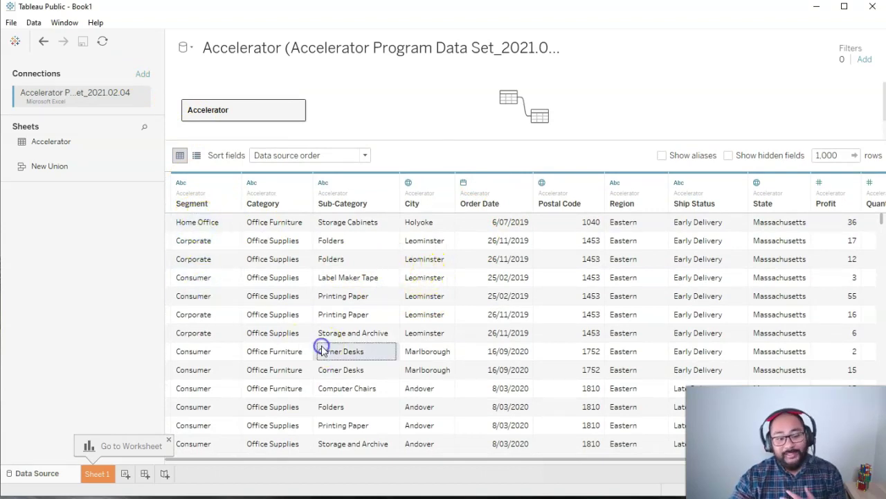
drag(205, 461, 437, 452)
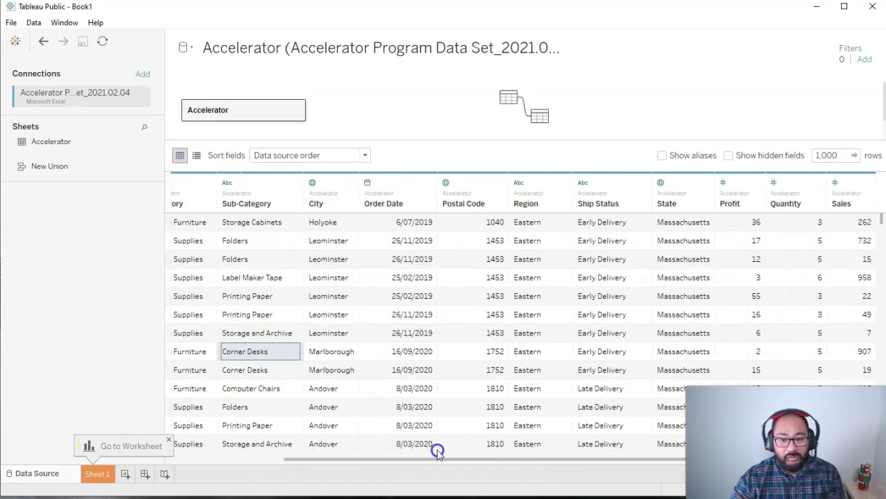
drag(331, 449, 184, 451)
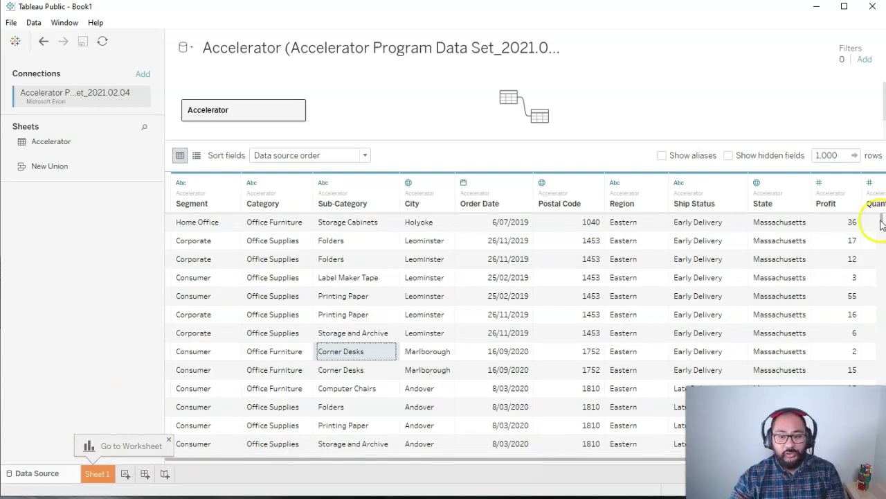
drag(881, 223, 882, 259)
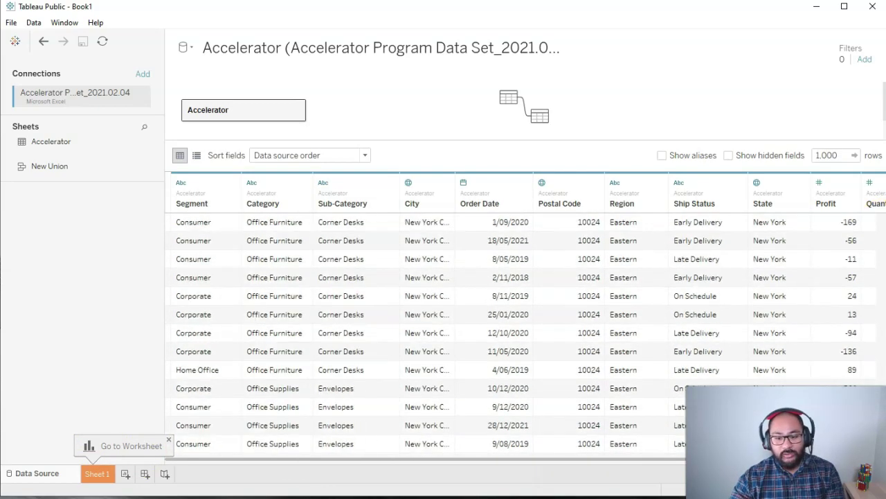
scroll(356, 351, up, 10)
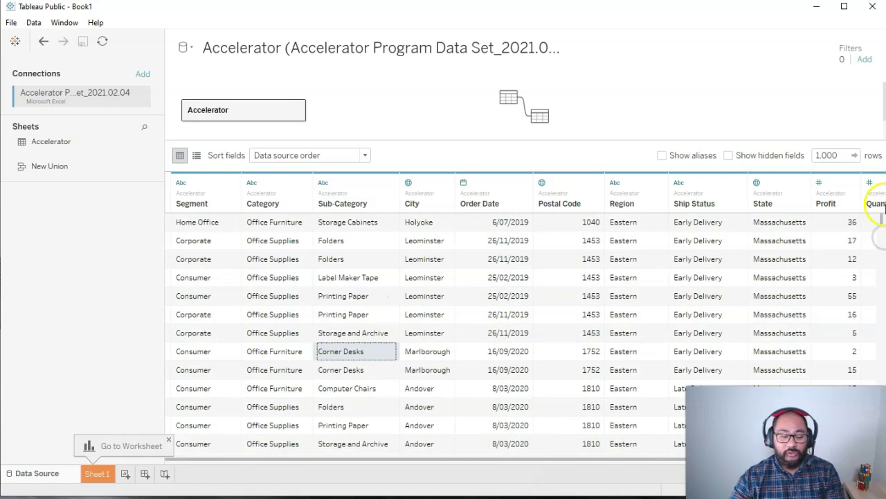
click(346, 302)
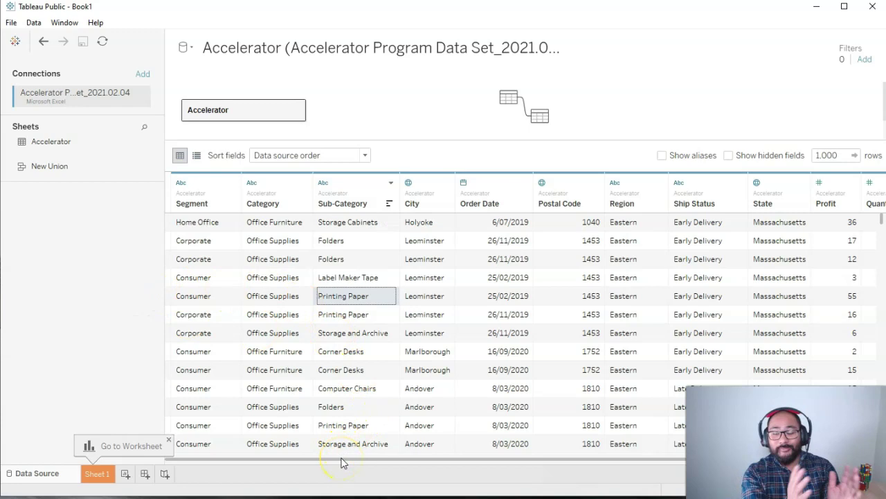
drag(318, 459, 461, 459)
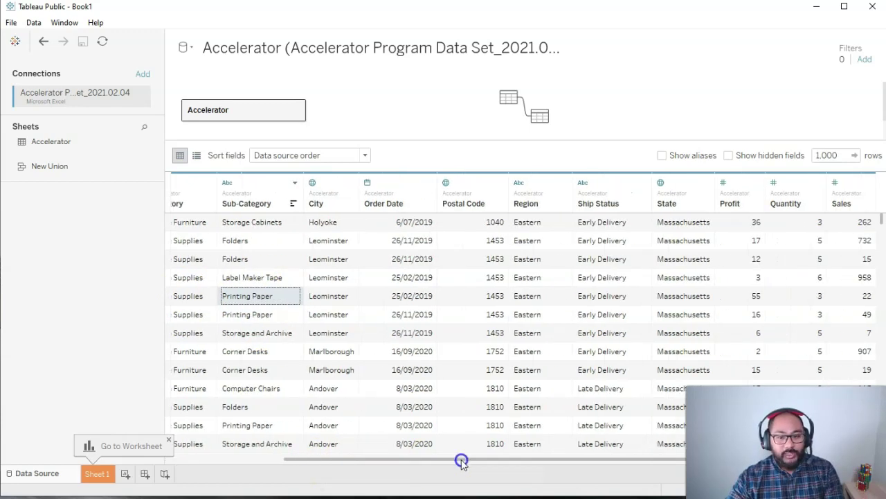
click(846, 197)
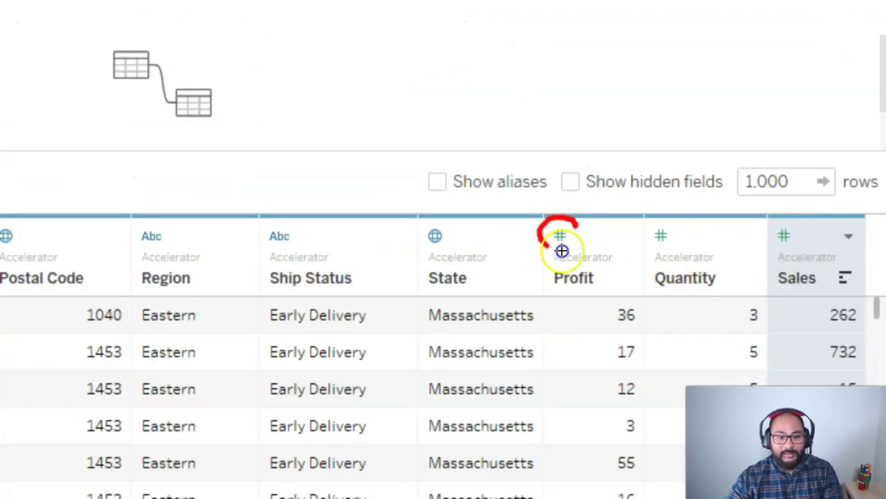
drag(561, 250, 571, 224)
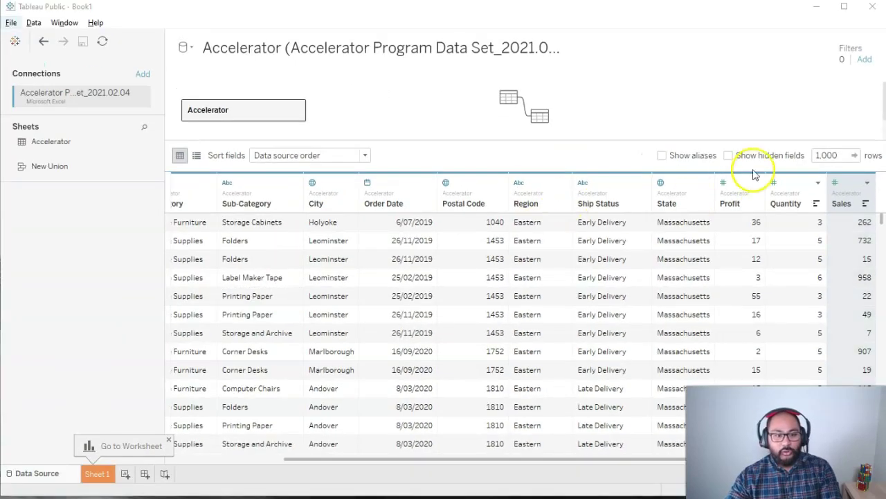
click(346, 259)
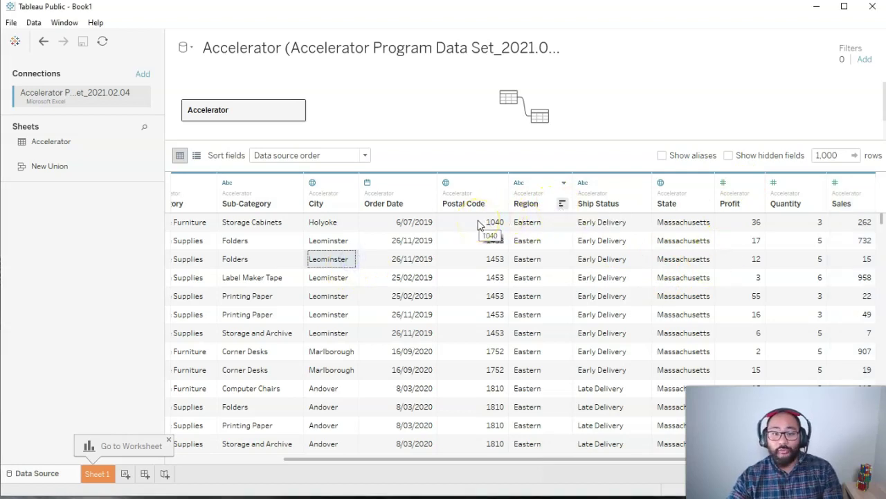
click(445, 183)
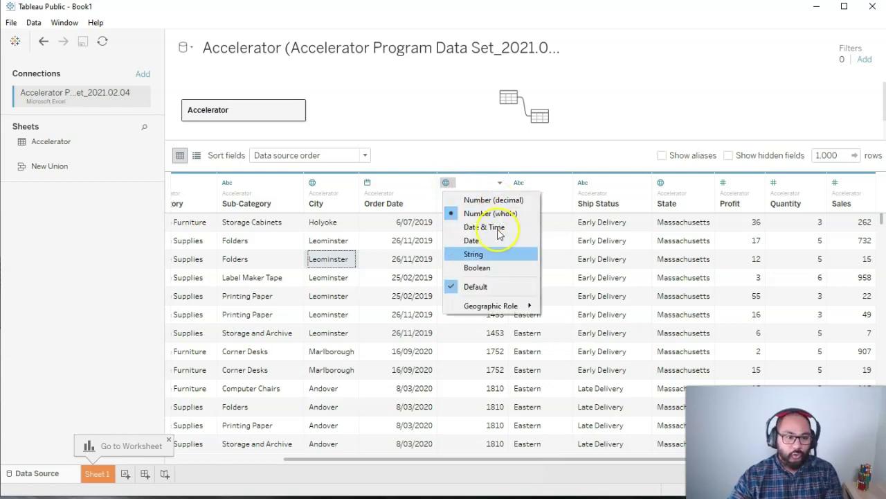
click(401, 261)
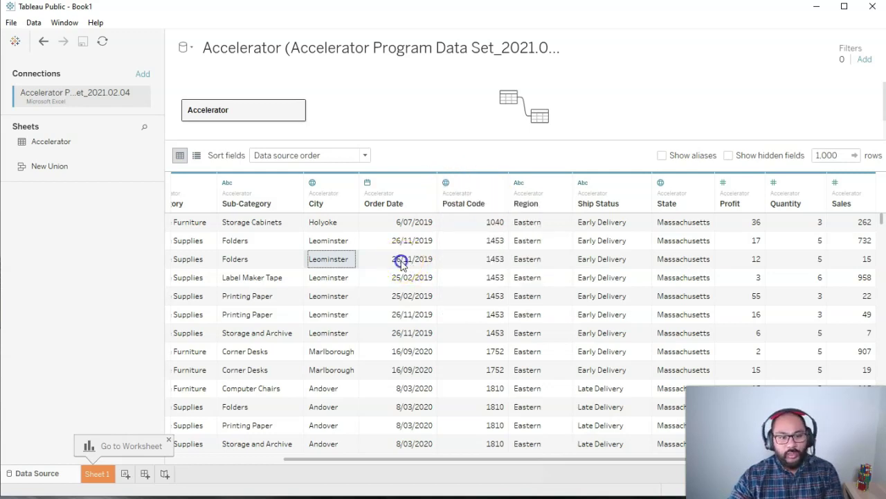
click(224, 460)
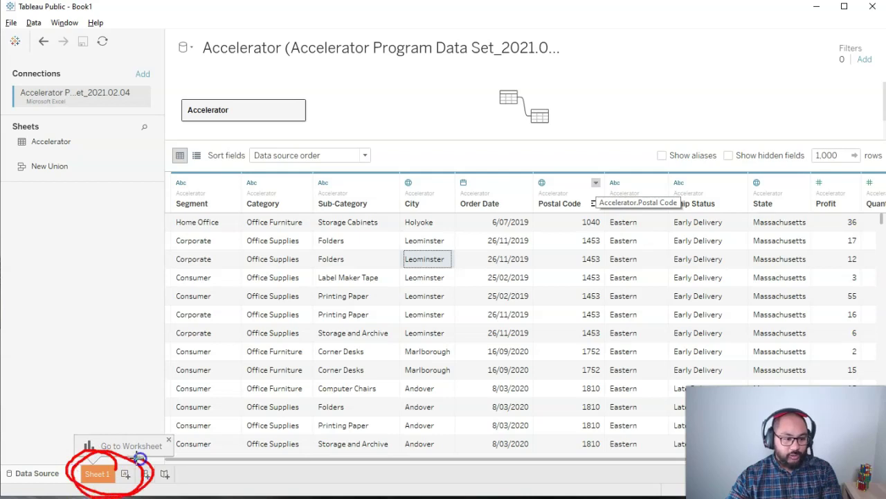
Step: Go to the Sheet 1 worksheet
click(95, 473)
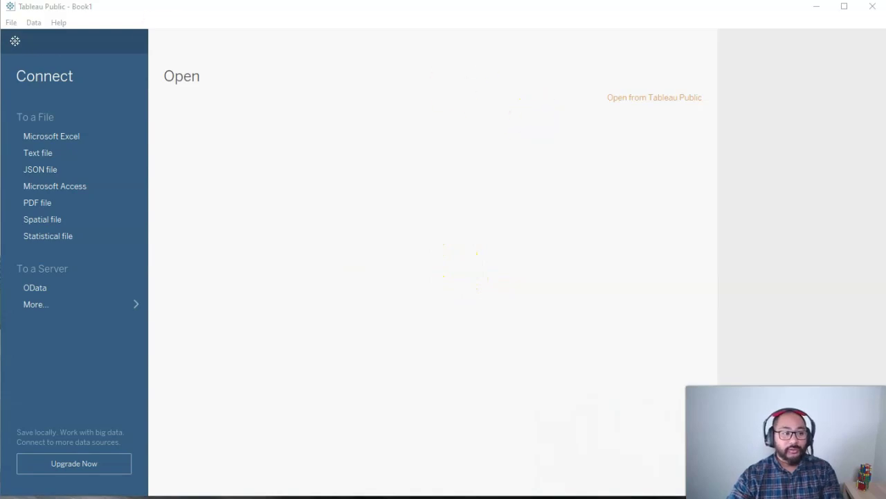
Step: Drag Accelerator Program Data Set_2021.02.04.xlsx from the Data Set folder into Tableau
drag(885, 4, 441, 45)
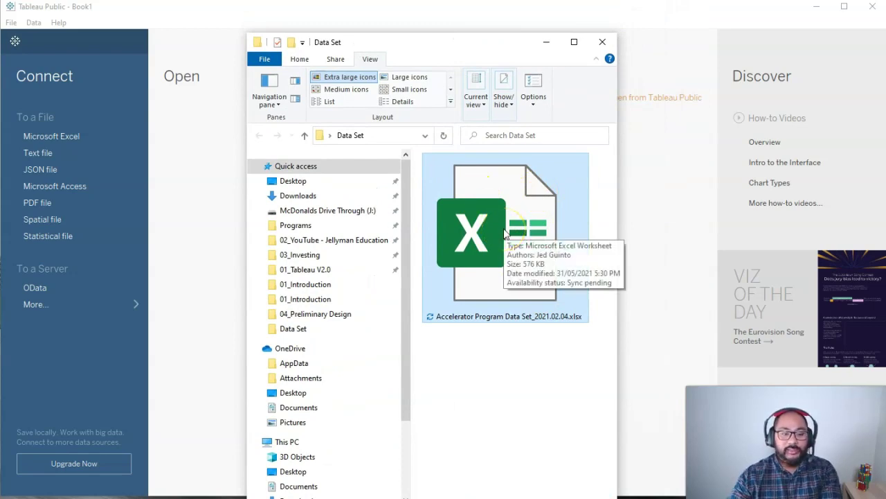
drag(504, 234, 156, 207)
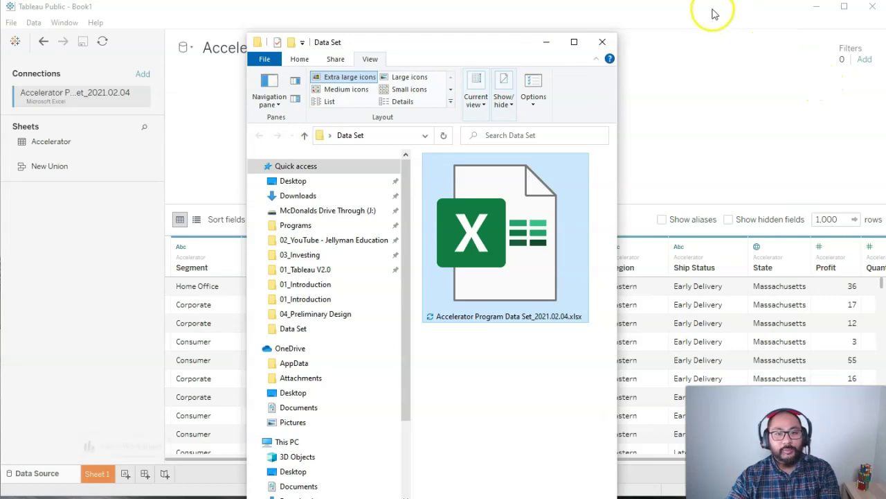
Step: Bring Tableau in front of the folder window and clear the annotation circle
click(714, 12)
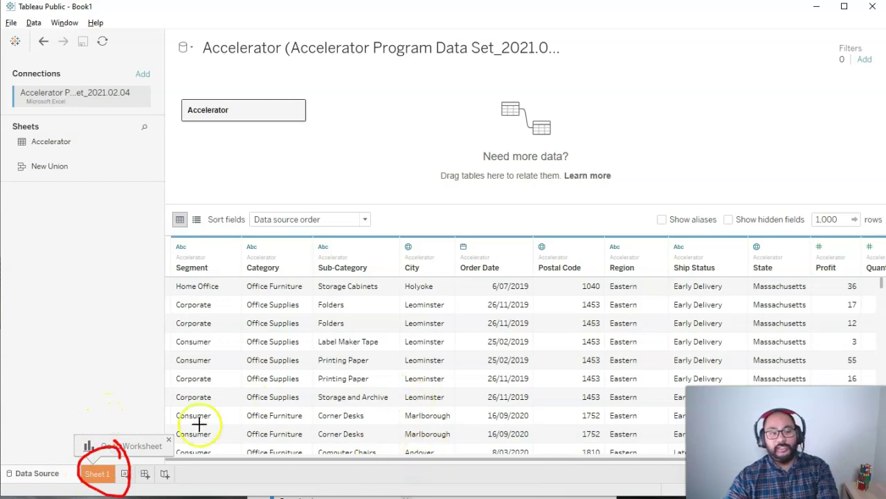
key(Escape)
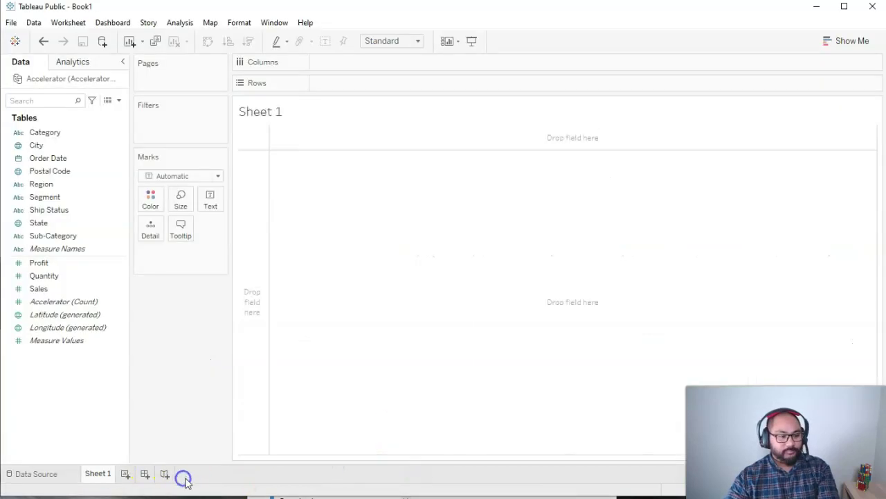